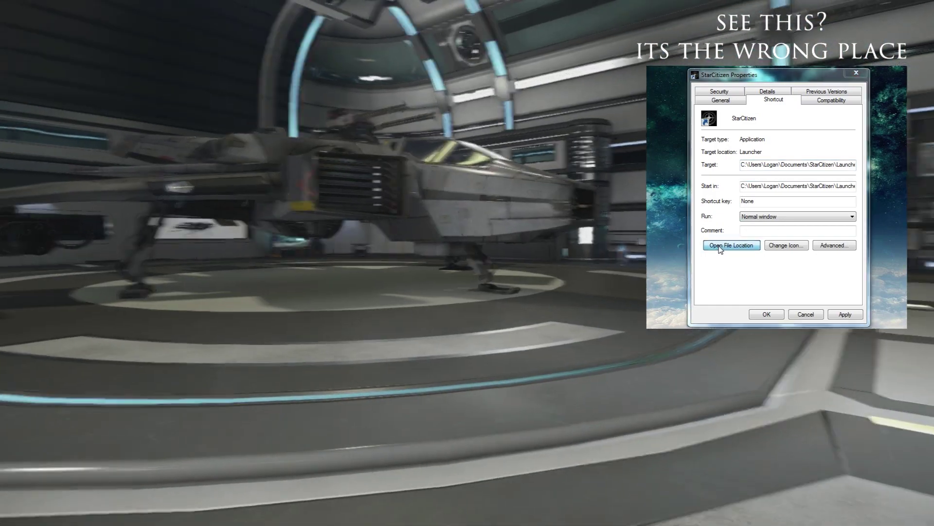
Open the StarCitizen shortcut's file location and go into the CitizenClient folder under My Documents/StarCitizen.
click(720, 245)
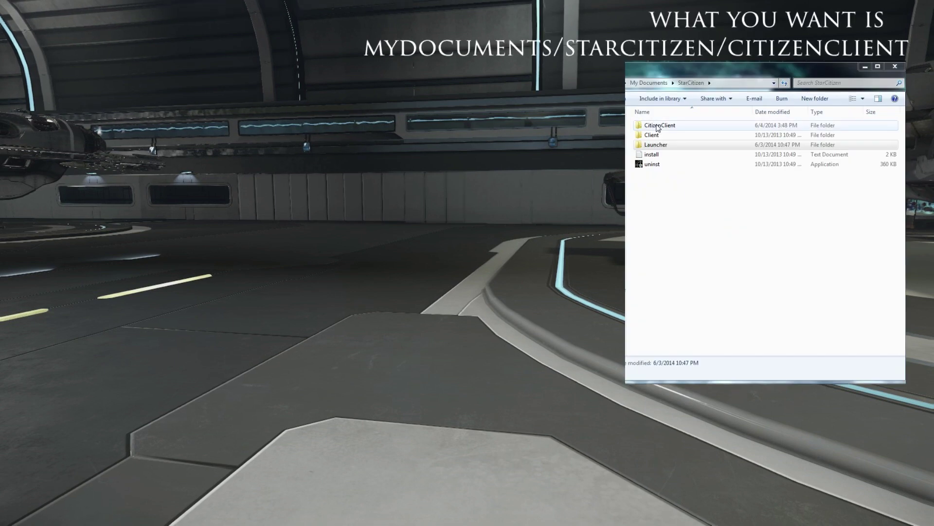
click(657, 126)
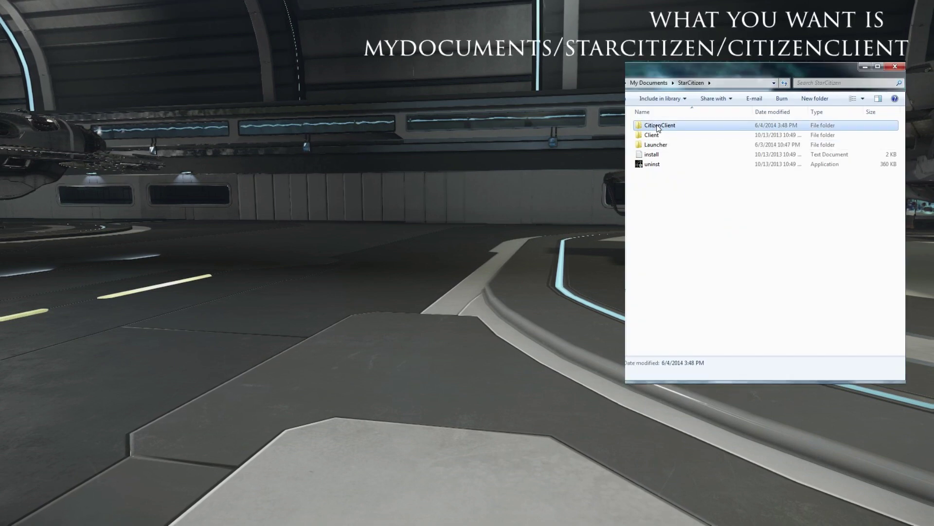
double_click(657, 127)
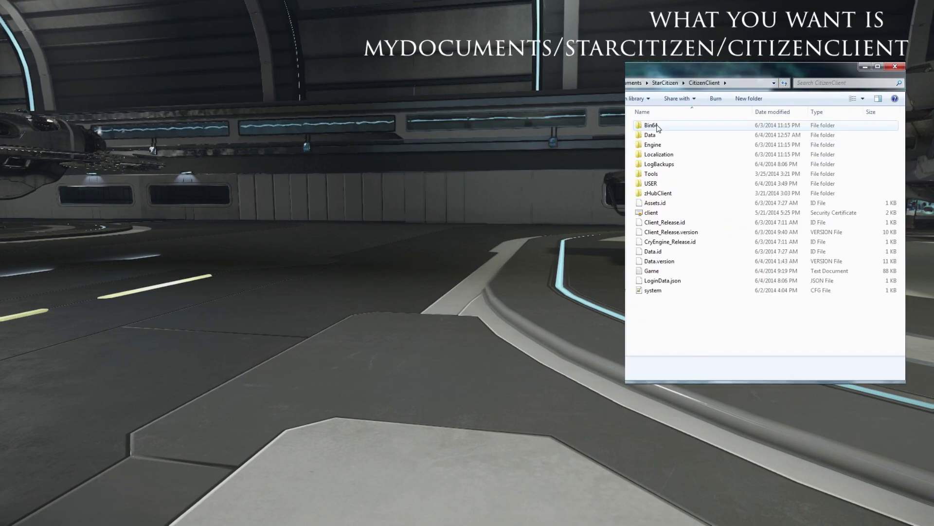
Create a new text document in the CitizenClient folder and name it user.cfg.
right_click(674, 327)
mouse_move(753, 305)
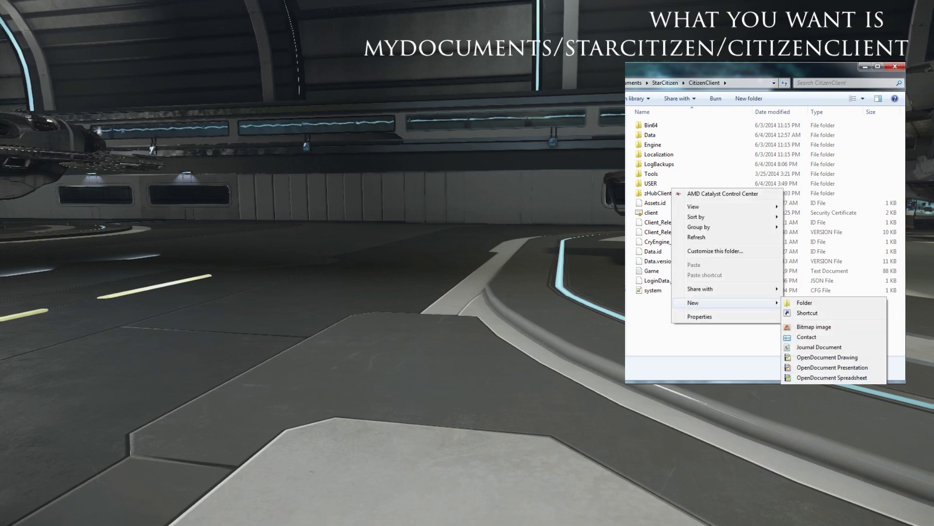
click(818, 408)
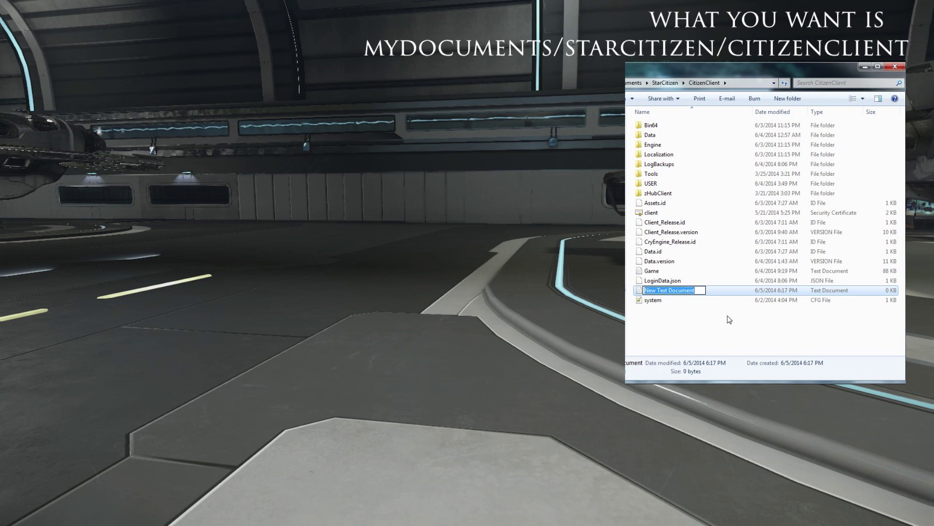
key(BackSpace)
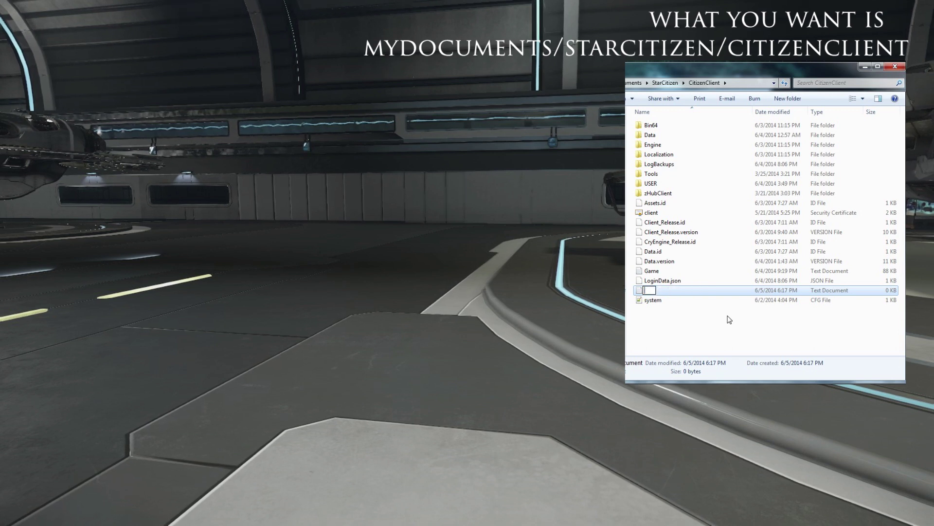
text(user)
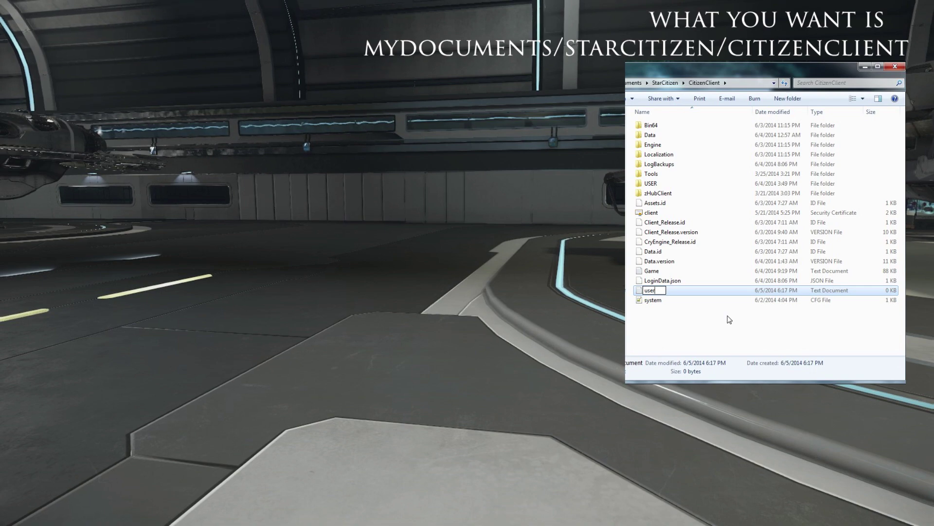
text(.cfg)
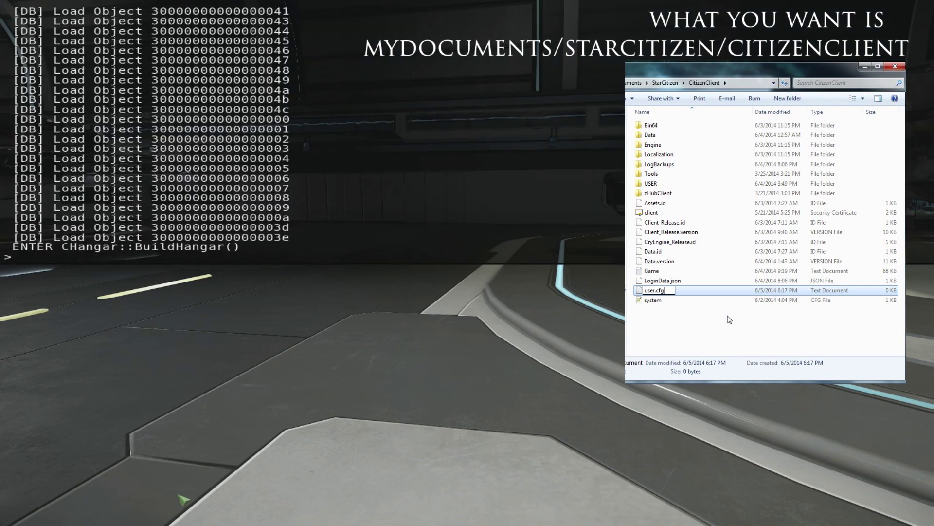
key(Return)
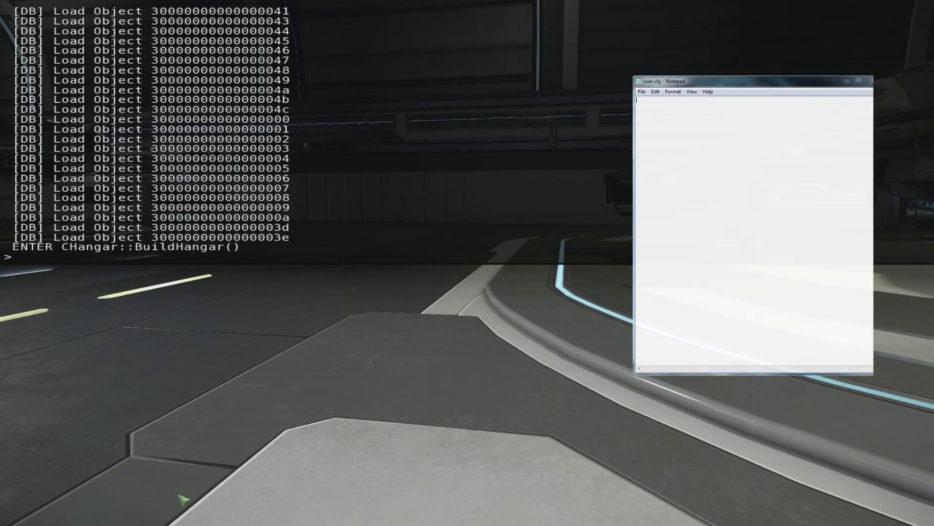
Write sys_currentHMDtype=1 as the first line of user.cfg in Notepad.
text(sys)
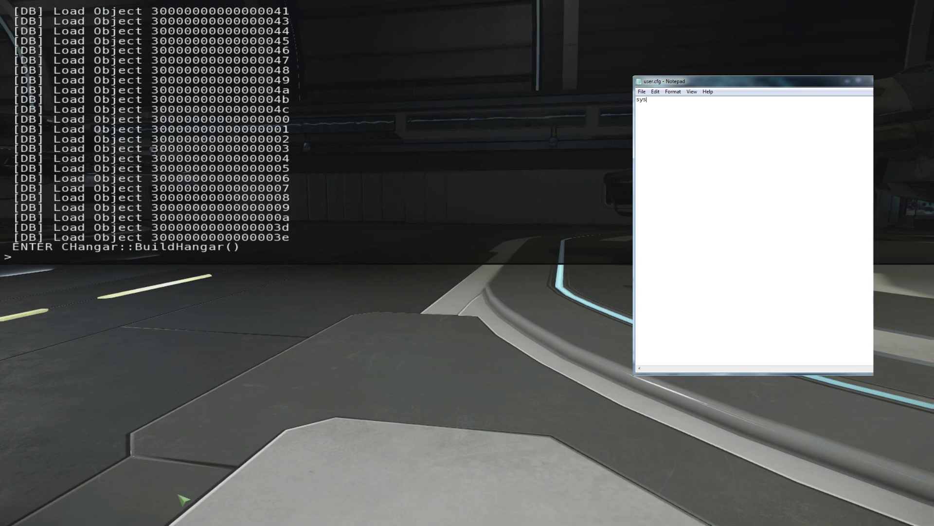
text(_current)
text(HM)
text(Dtyle)
key(BackSpace)
key(BackSpace)
text(pe)
Run sys_currentHMDtype = 1 in the game console.
text(s)
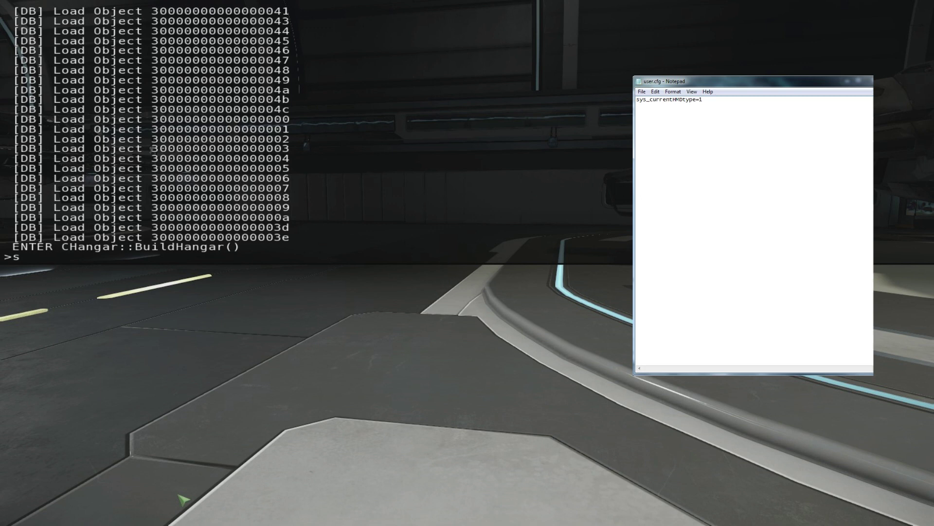
text(ys_curr)
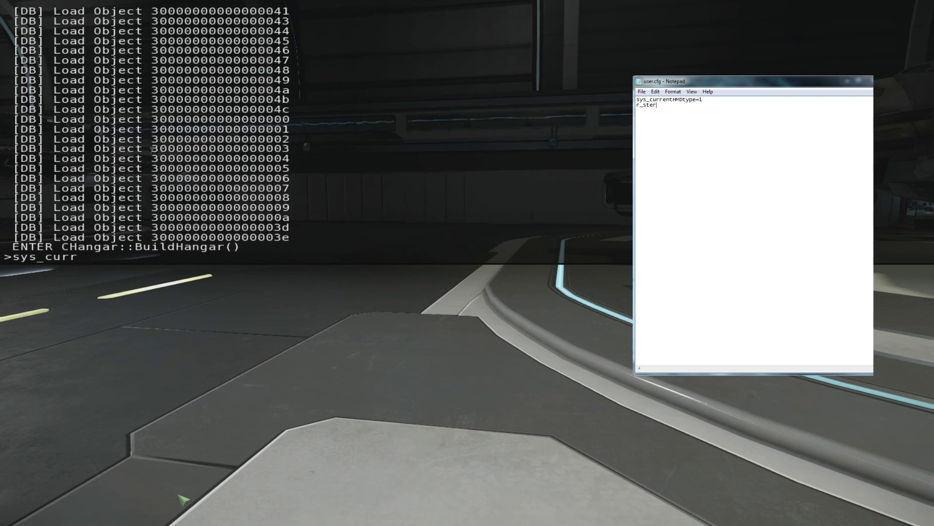
text(ent_)
text(HM)
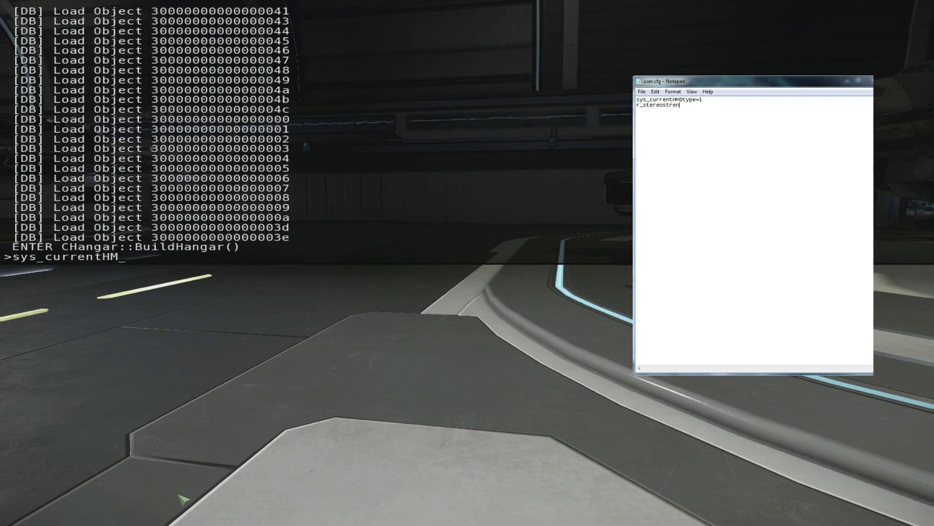
text(Dtype = 1)
key(Return)
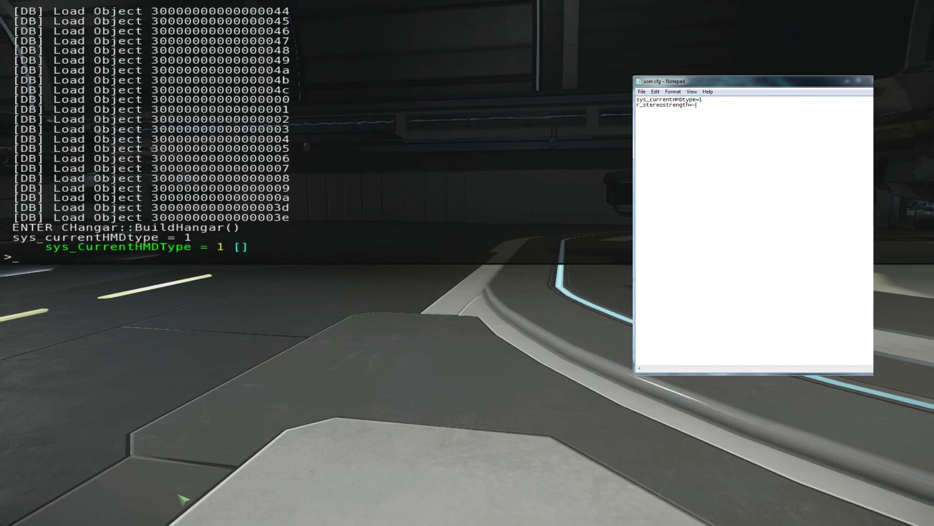
Complete the second line of user.cfg as r_stereostrength=-8 and start a new line below it.
text(-8)
key(Return)
key(grave)
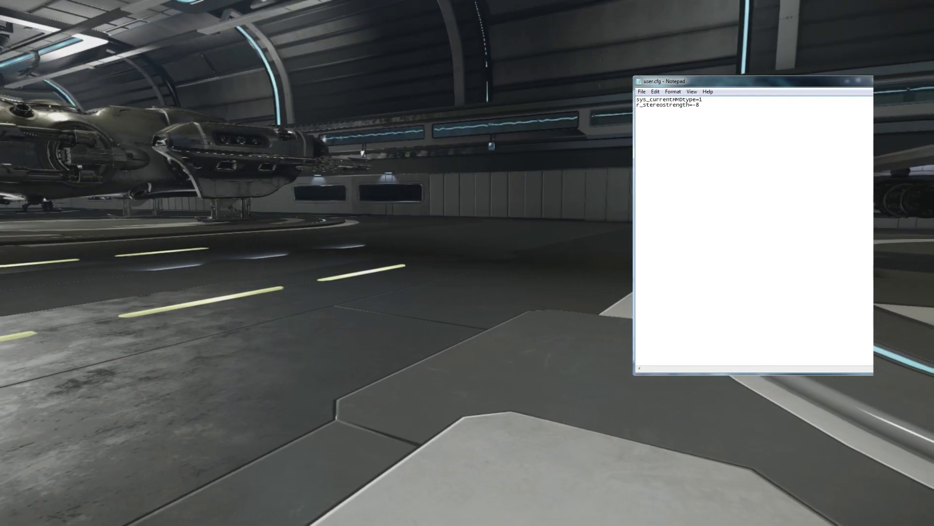
key(grave)
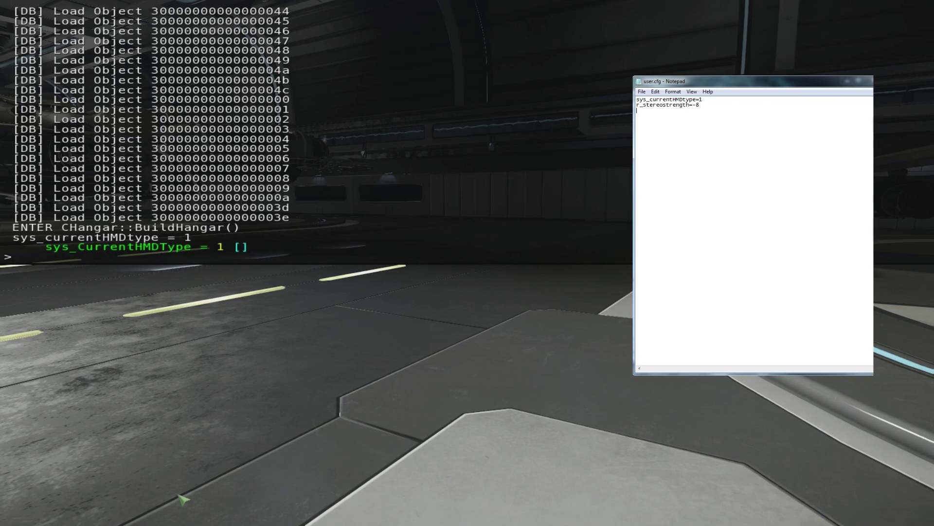
Save the Notepad document to the Desktop as user.cfg with the file type All Files.
click(662, 75)
click(596, 73)
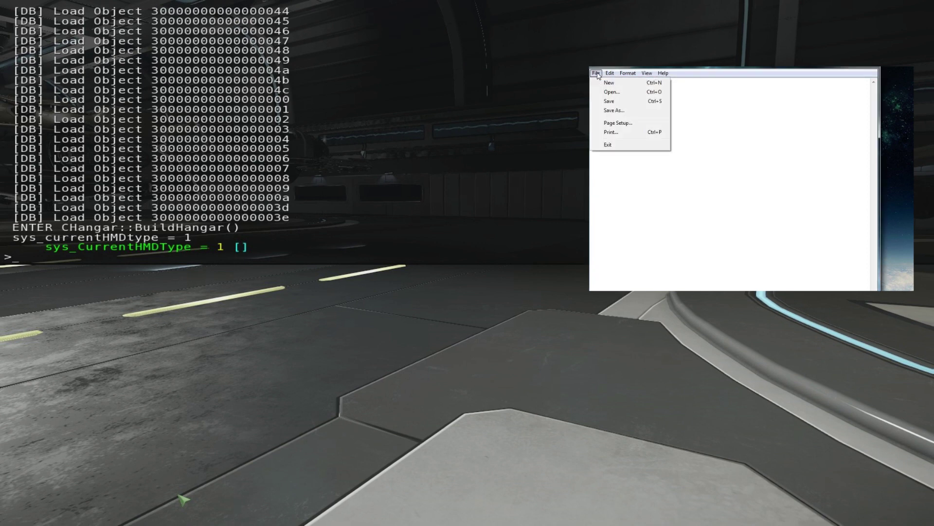
click(617, 111)
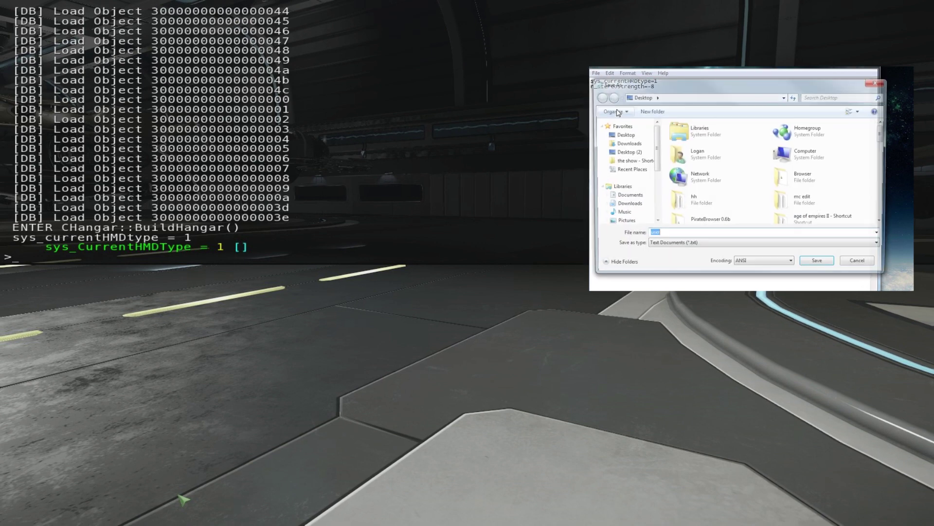
click(716, 245)
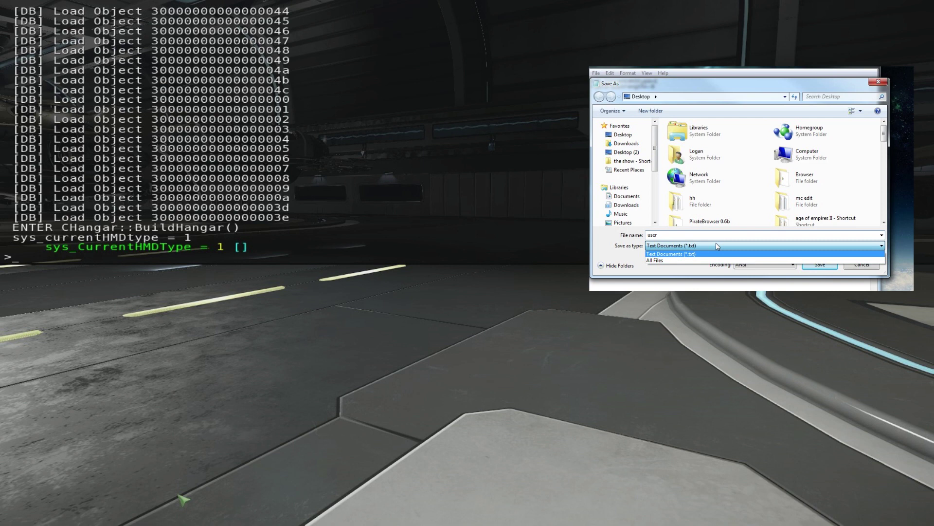
click(715, 258)
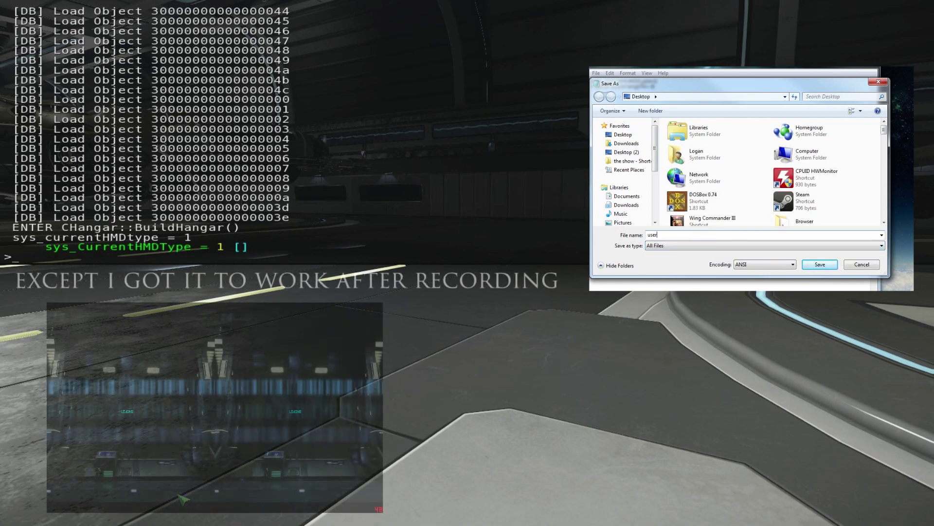
text(.cfg)
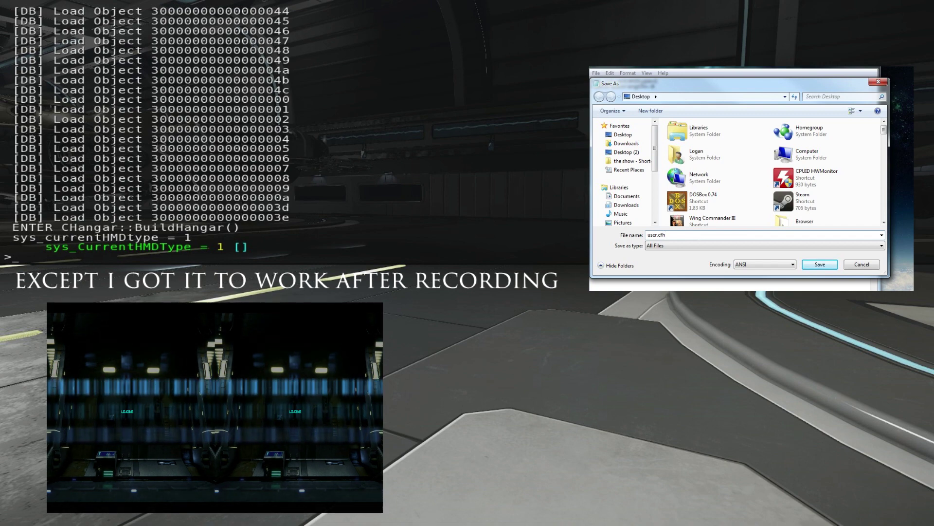
key(BackSpace)
text(g)
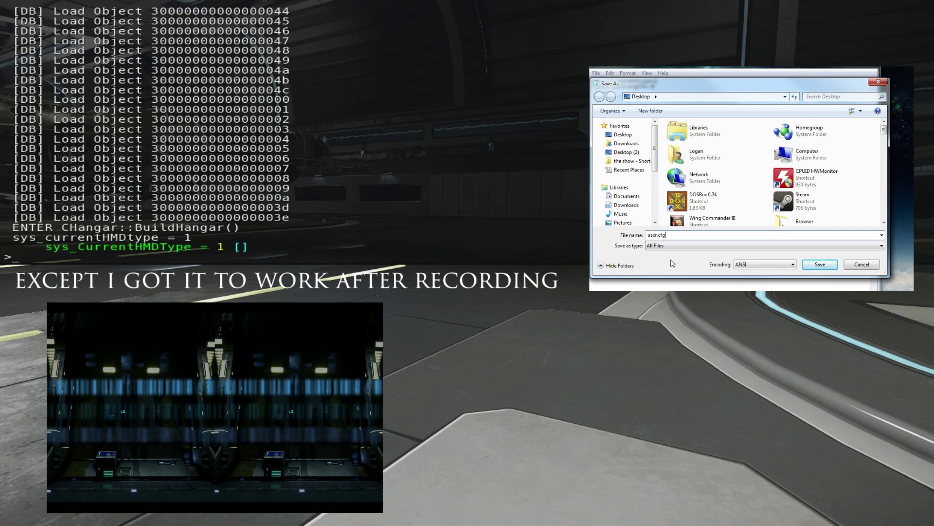
click(820, 264)
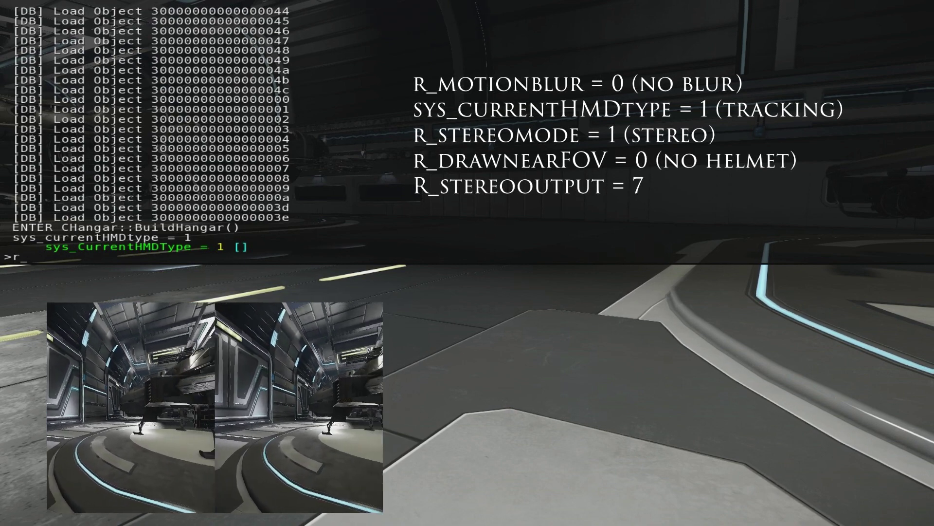
Run r_motionblur = 0 in the game console to turn off motion blur, and close the console.
text(mot)
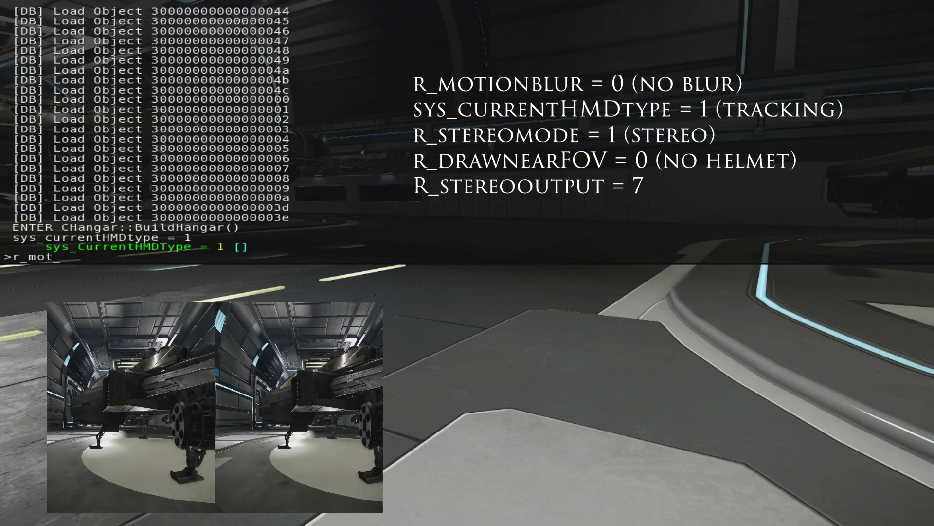
text(ionblur = 0)
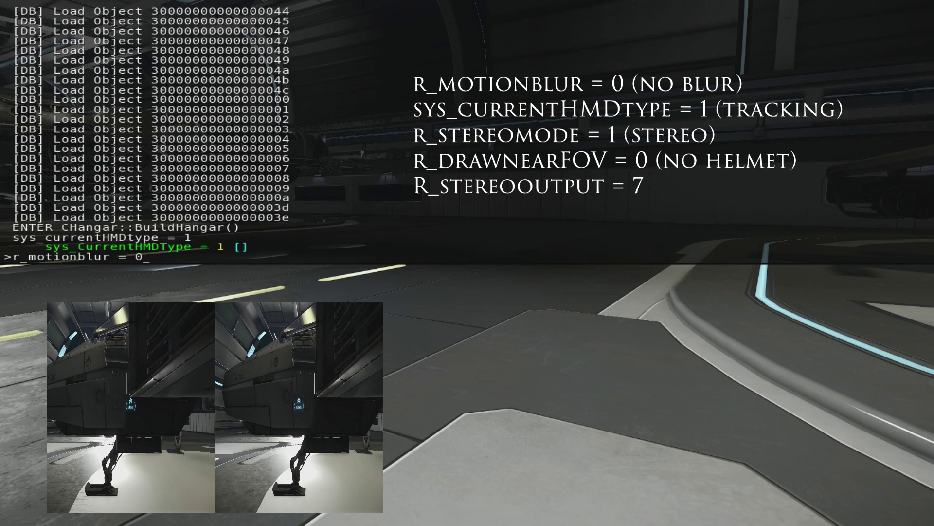
key(Return)
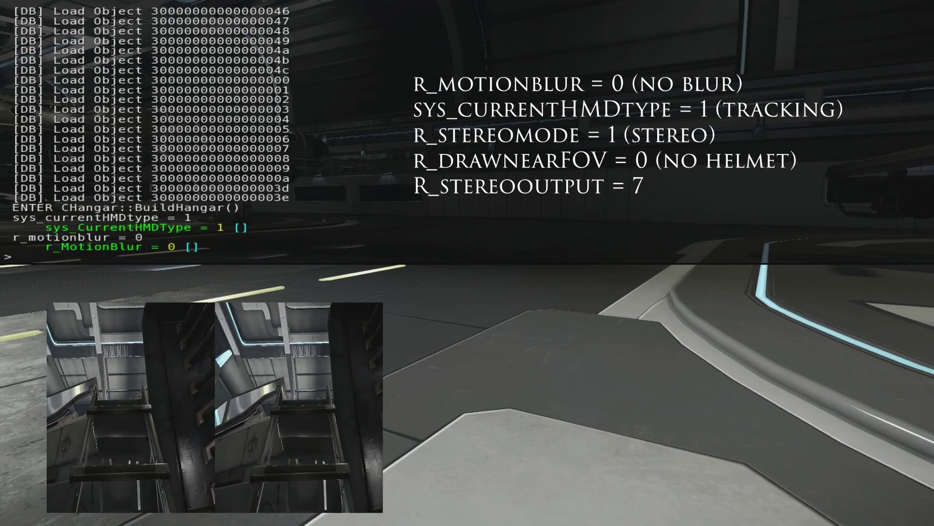
key(grave)
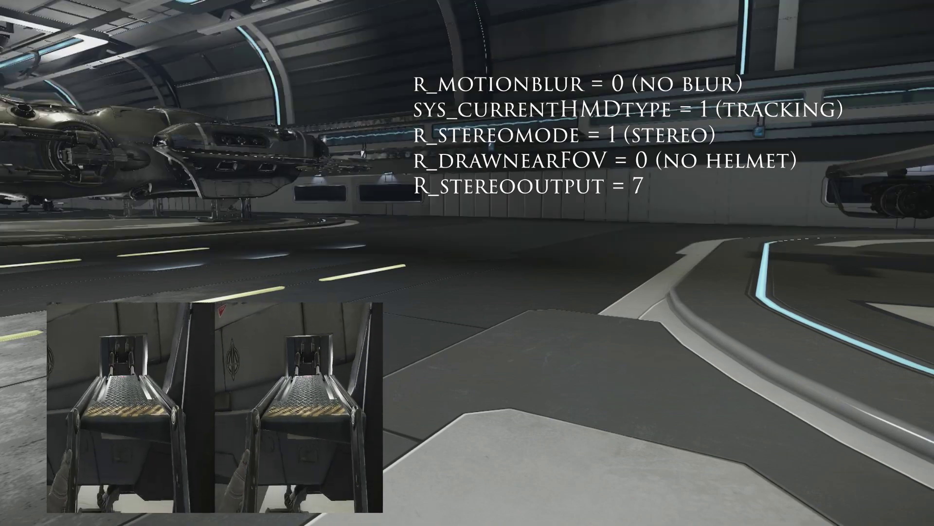
Erase the mistyped r_steromode = 1 command from the console's input line.
key(Escape)
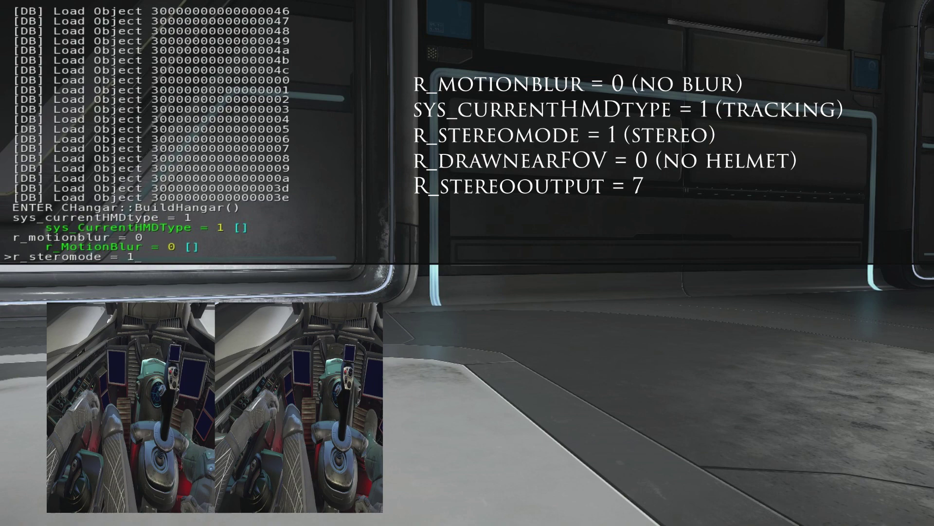
key(BackSpace)
key(BackSpace)
key(BackSpace)
key(BackSpace)
key(BackSpace)
key(BackSpace)
key(BackSpace)
key(BackSpace)
key(BackSpace)
key(BackSpace)
key(BackSpace)
key(BackSpace)
key(BackSpace)
key(BackSpace)
key(BackSpace)
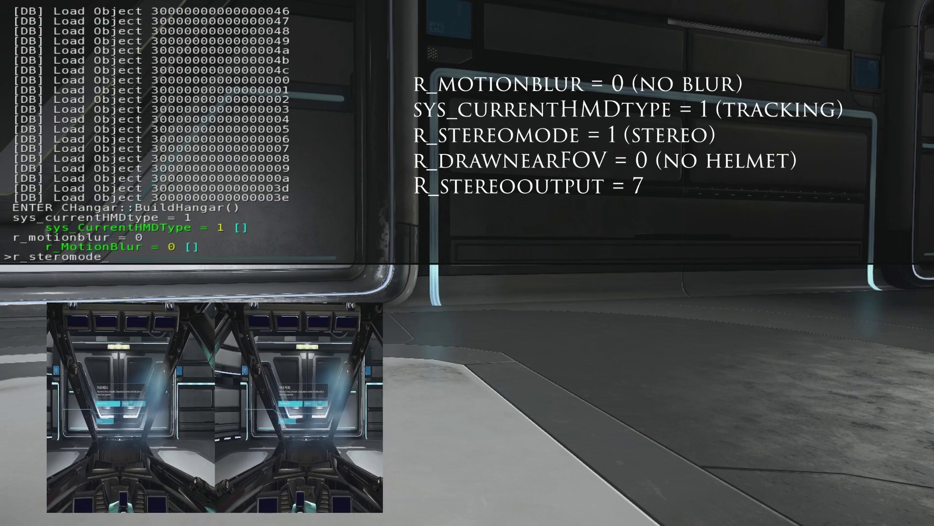
key(Return)
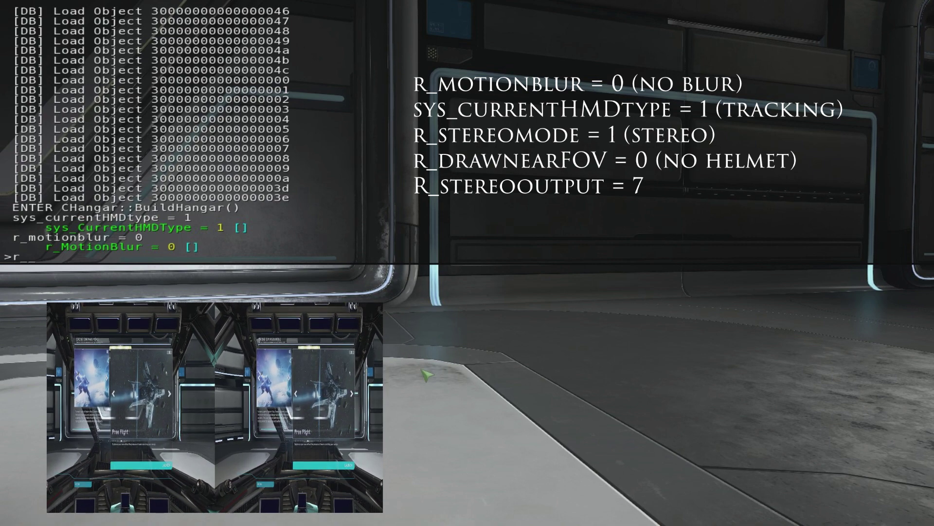
Run r_stereomode = 1 in the game console to enable stereo rendering.
text(r_sterop)
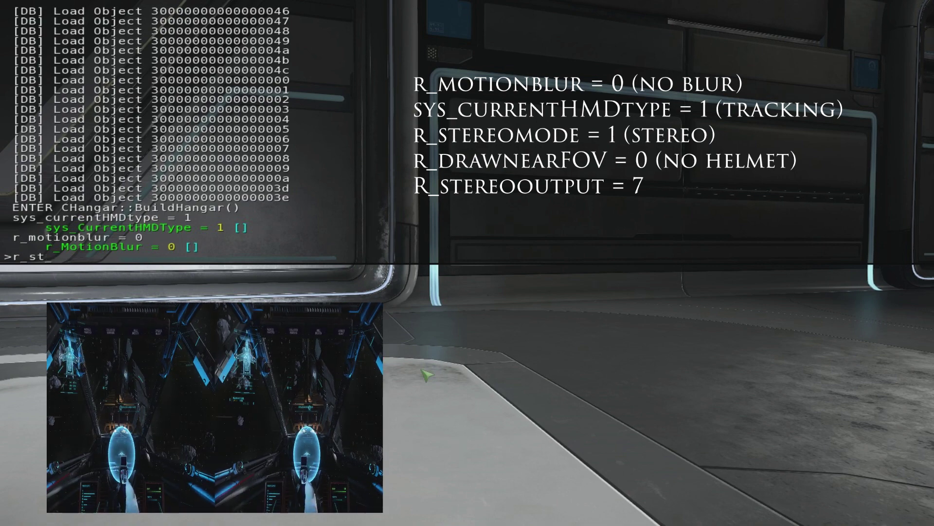
text(ter)
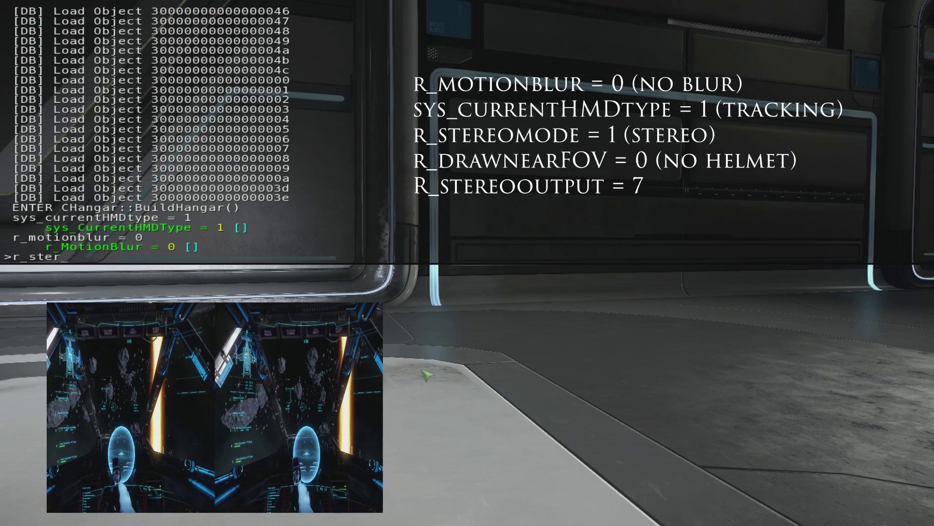
text(eomode = )
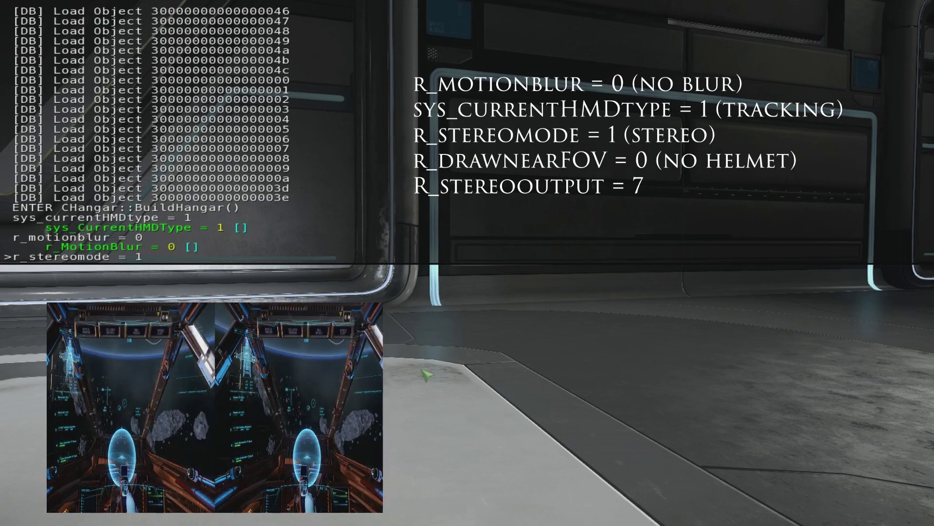
text(1)
key(Return)
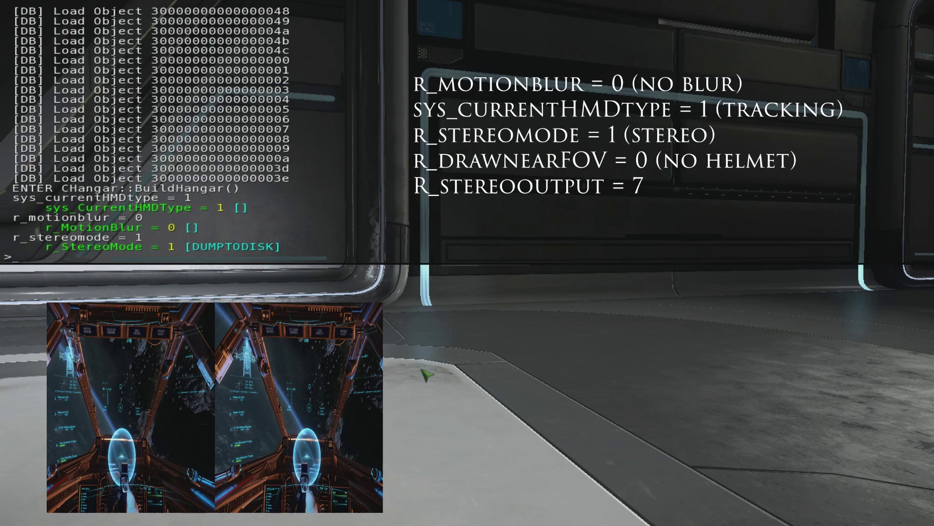
text(r)
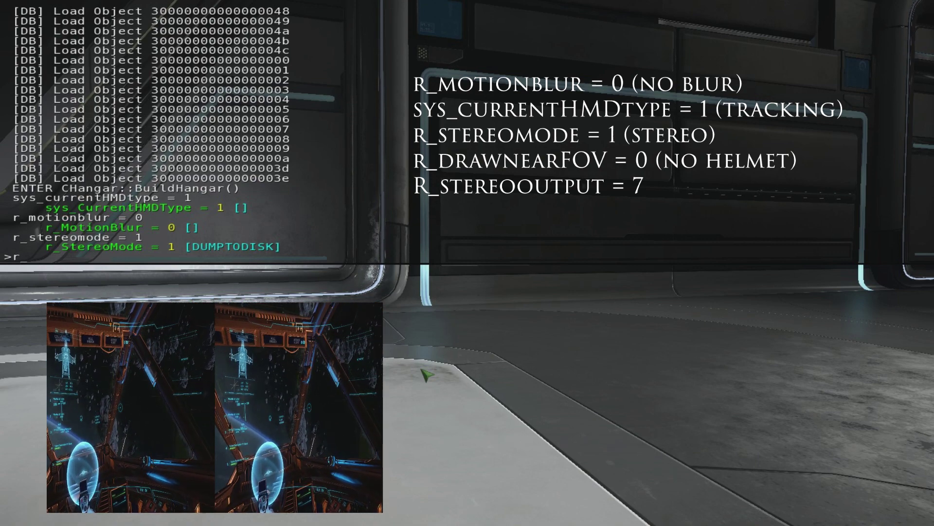
text(_stereom)
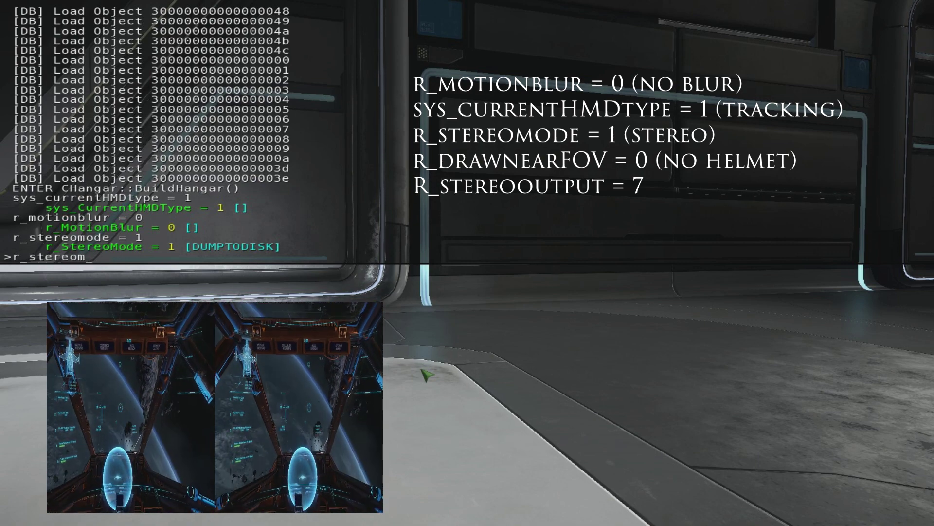
text(od)
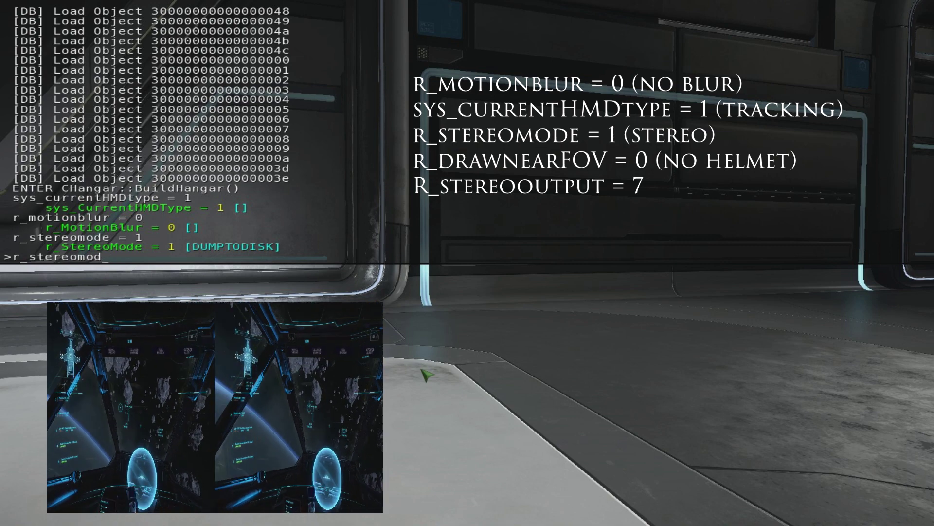
key(BackSpace)
key(BackSpace)
key(BackSpace)
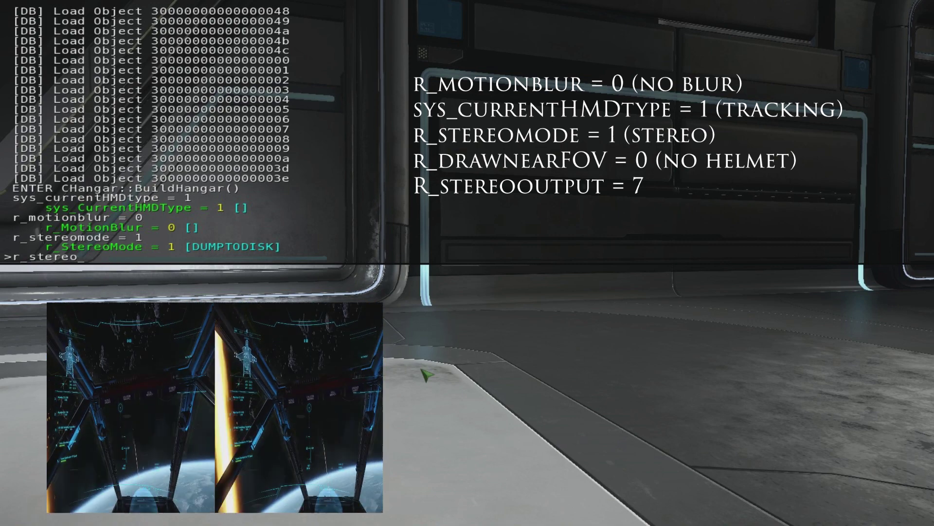
text(output -)
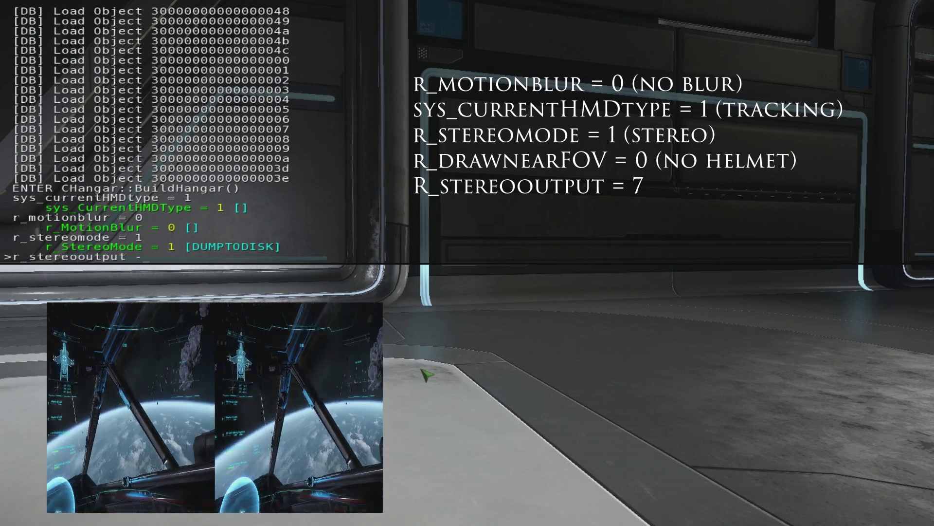
key(BackSpace)
text(=)
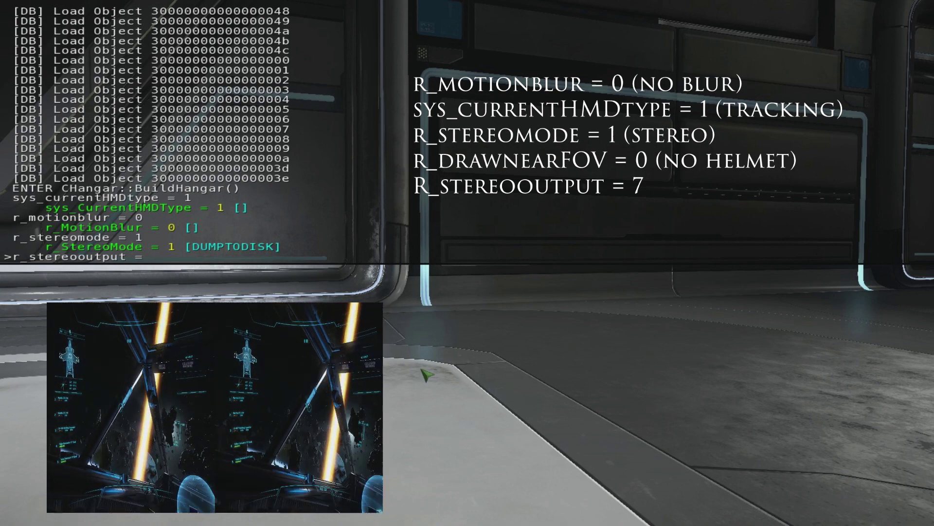
key(BackSpace)
key(BackSpace)
key(BackSpace)
key(BackSpace)
key(BackSpace)
key(BackSpace)
key(BackSpace)
key(BackSpace)
key(BackSpace)
key(BackSpace)
key(BackSpace)
key(BackSpace)
key(BackSpace)
key(BackSpace)
key(BackSpace)
key(BackSpace)
key(BackSpace)
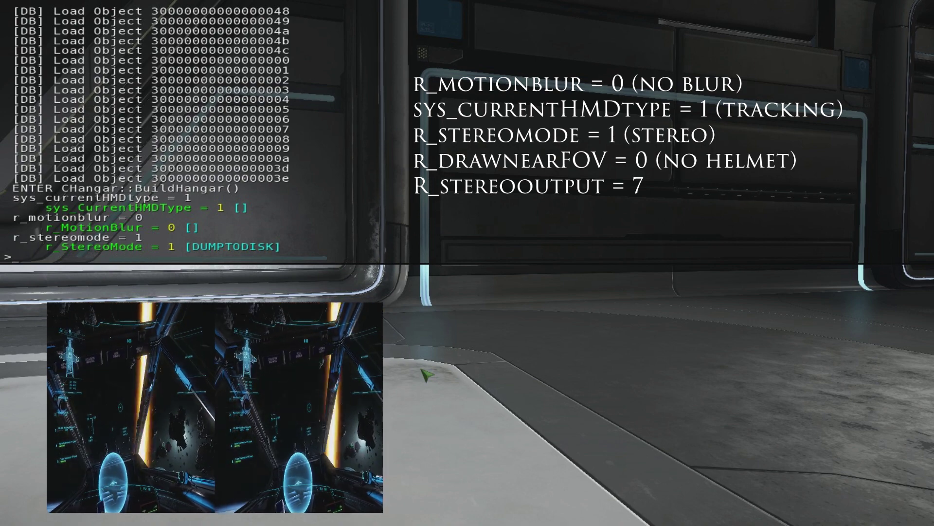